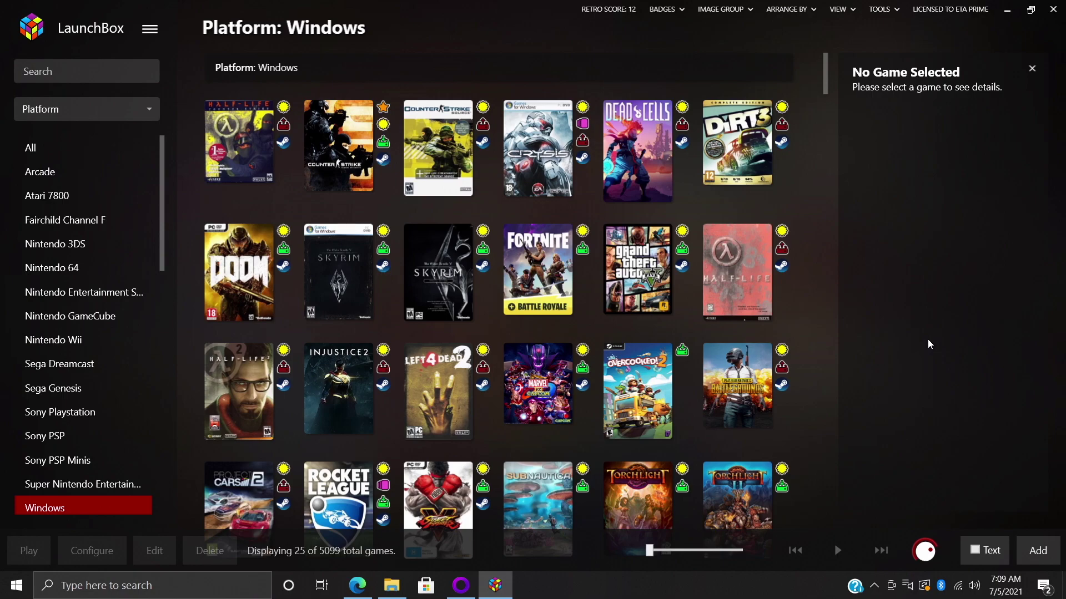
Step: Bring GOG Galaxy to the front and scroll through its game library
left_click(461, 585)
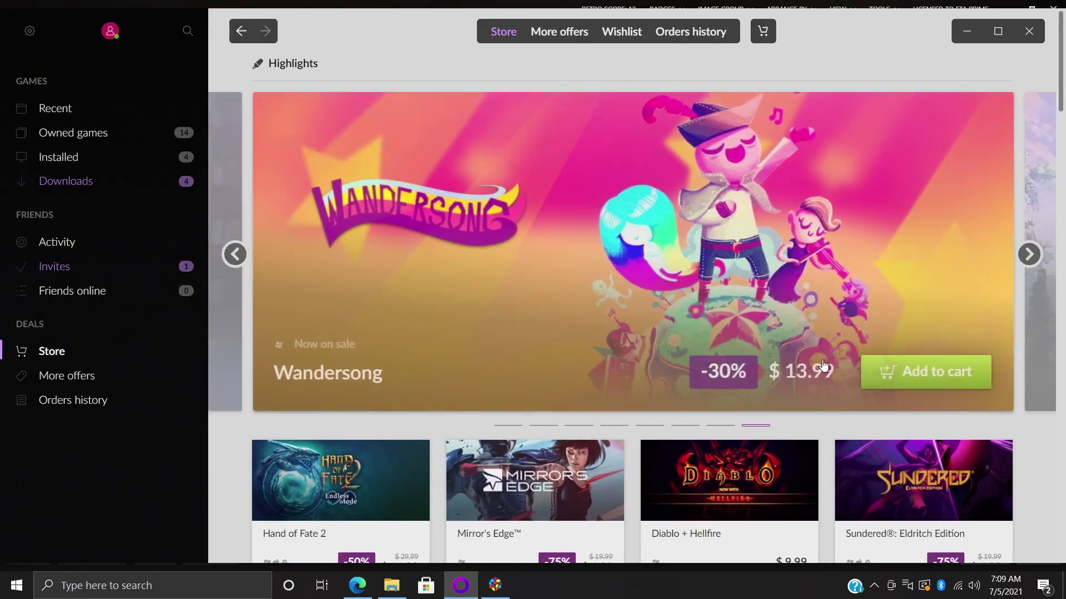
scroll(858, 448, "down", 4)
scroll(816, 439, "up", 7)
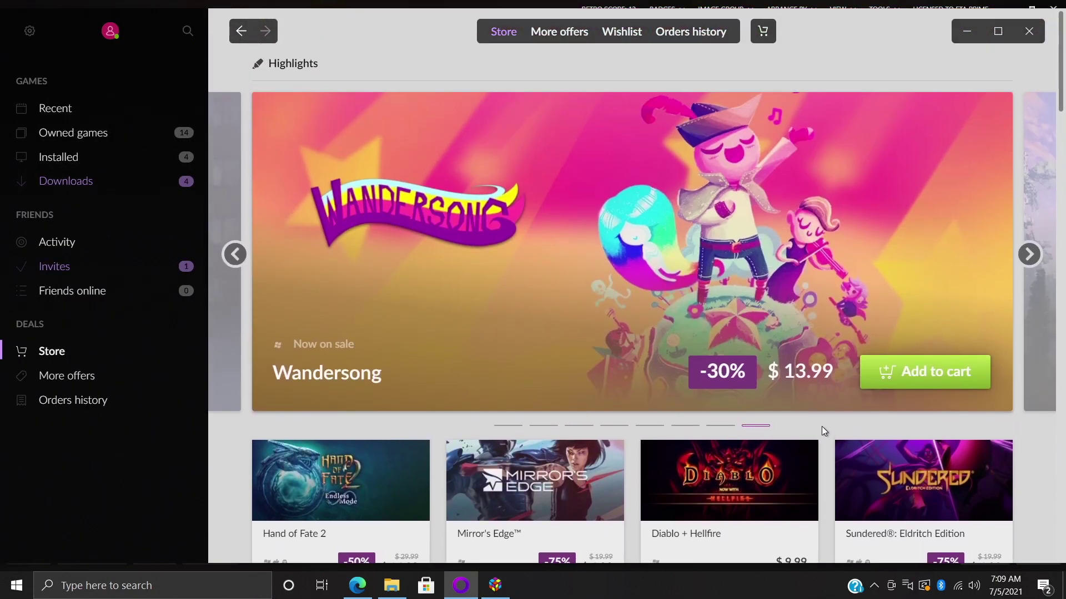
scroll(823, 425, "down", 8)
scroll(828, 425, "up", 5)
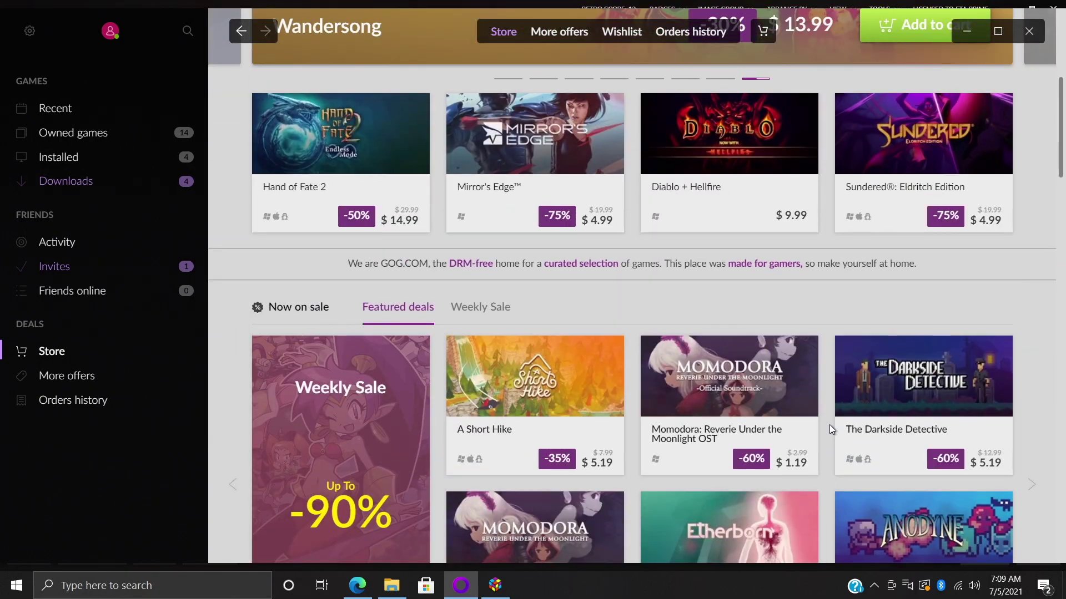
scroll(829, 425, "up", 5)
scroll(830, 428, "down", 7)
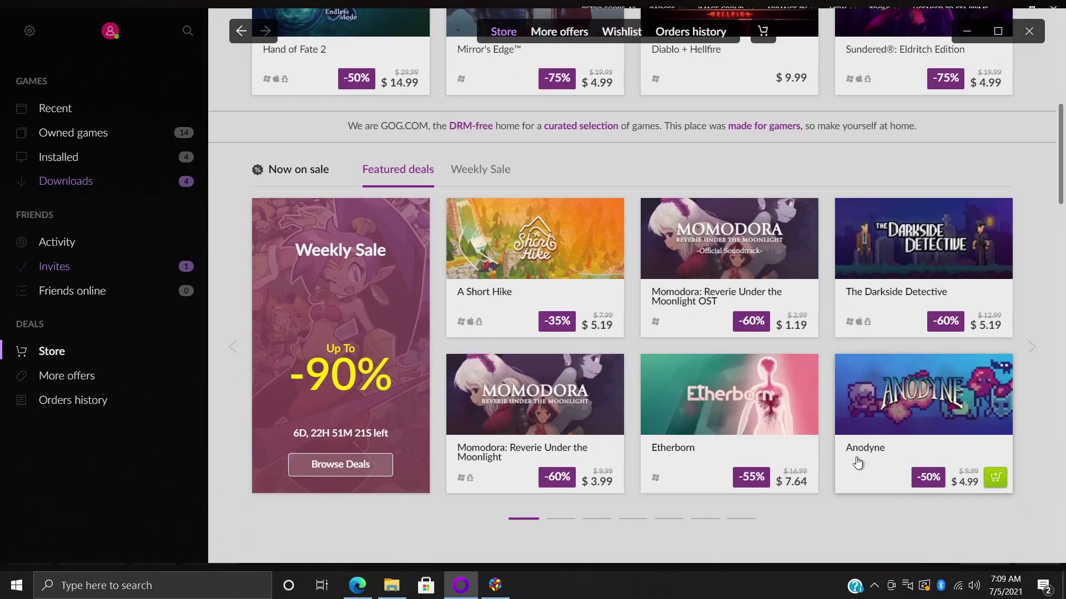
scroll(849, 483, "down", 4)
scroll(844, 476, "up", 8)
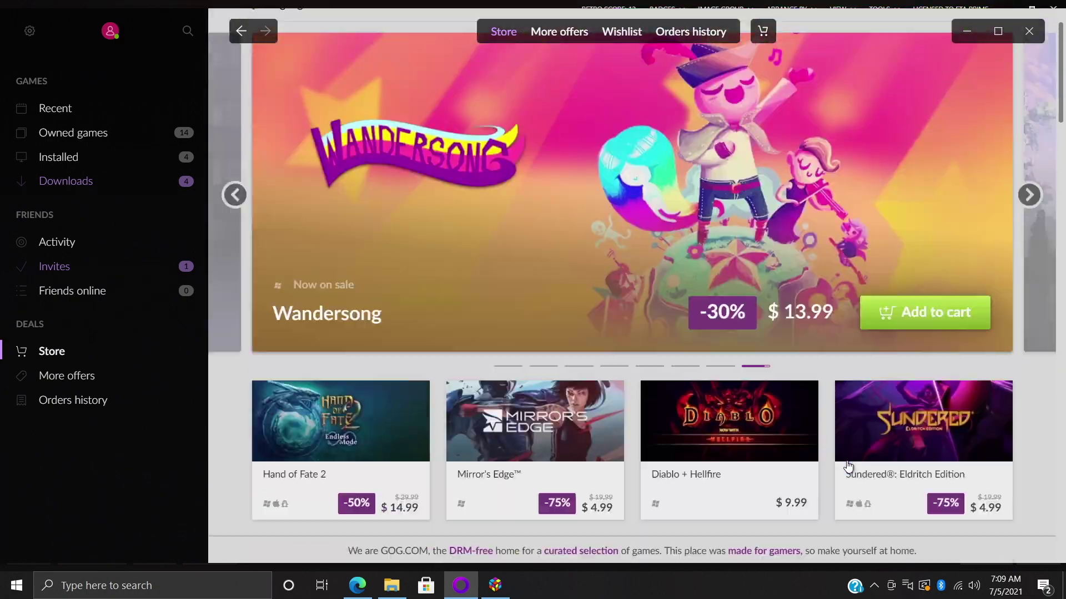
scroll(848, 465, "up", 1)
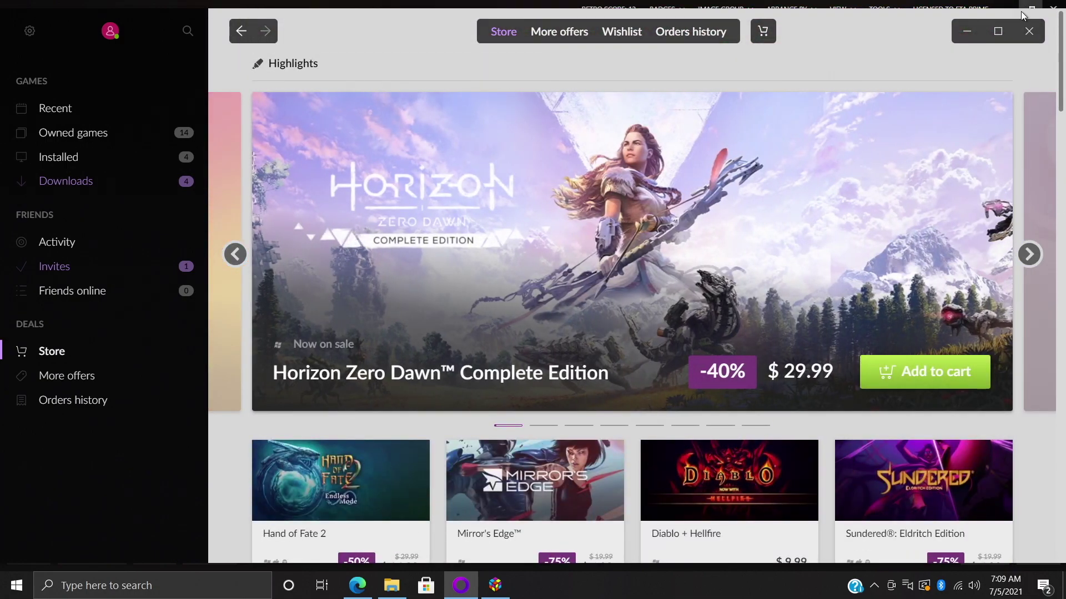
Step: Show only Galaxy's four installed games, including Fallout and Ultima IV, then minimize Galaxy
left_click(967, 31)
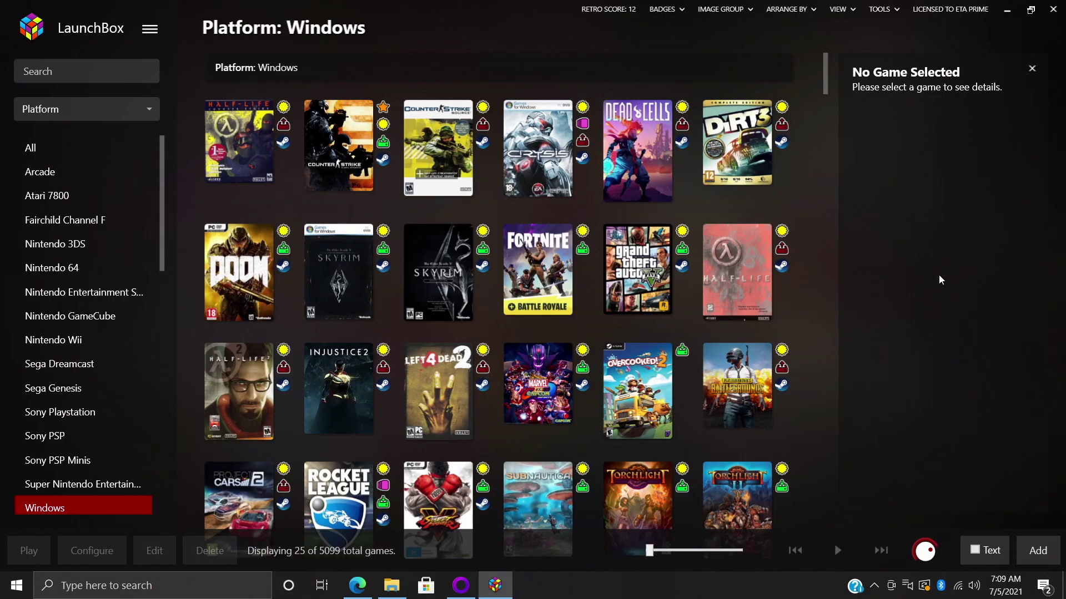
left_click(460, 585)
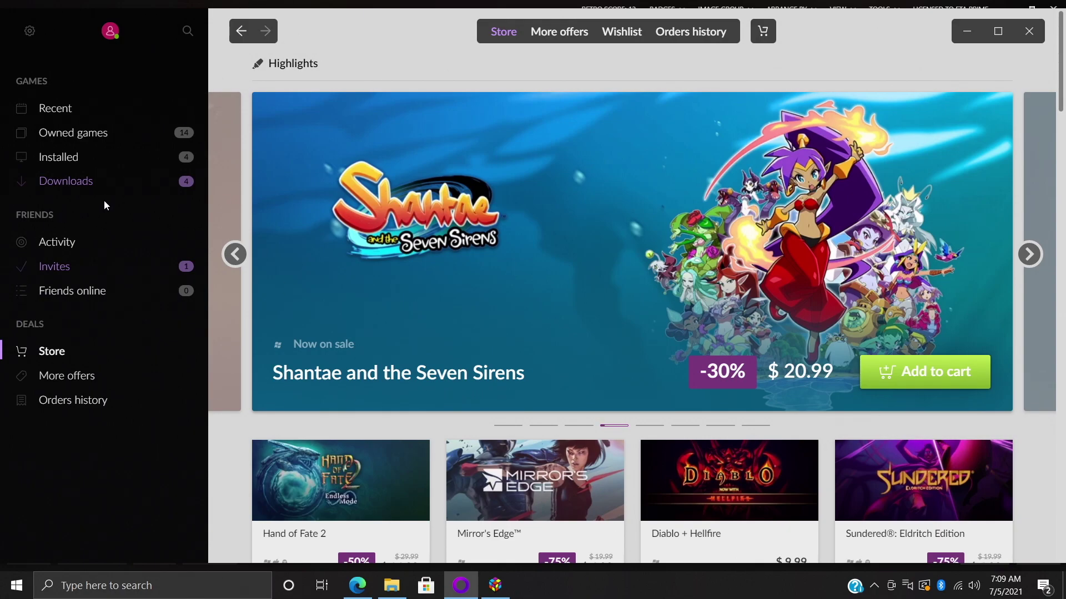
left_click(68, 166)
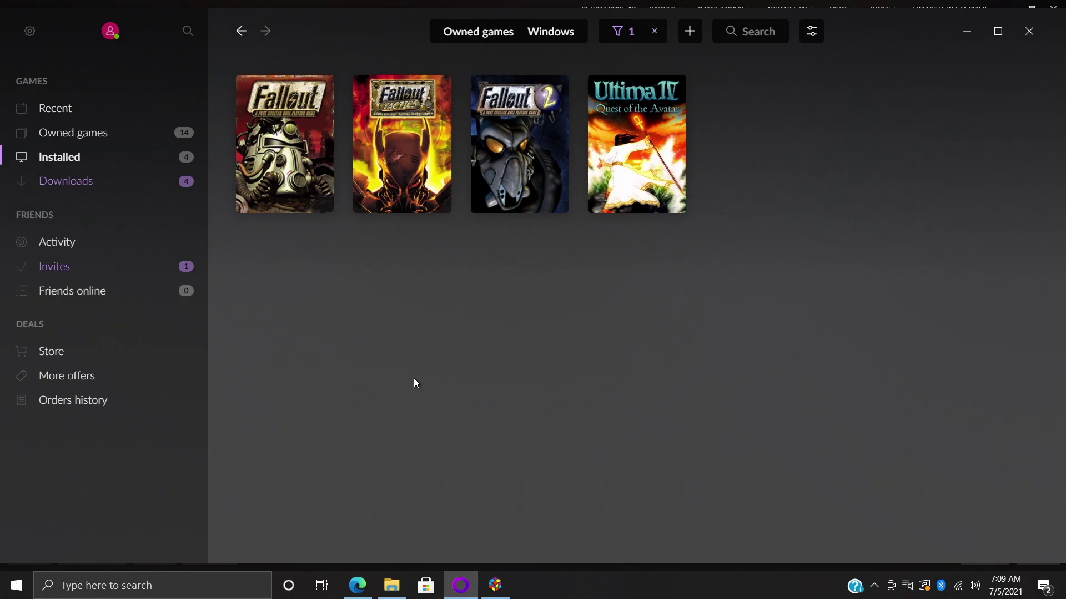
left_click(967, 31)
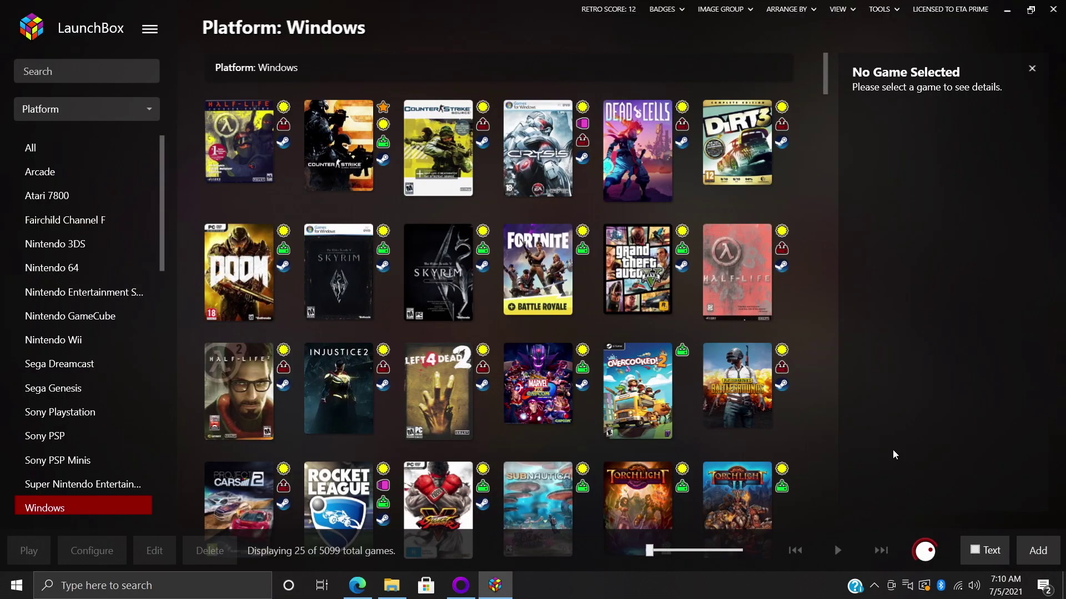
Step: Start LaunchBox's Import GOG Games wizard from Tools > Import > GOG Games
left_click(150, 29)
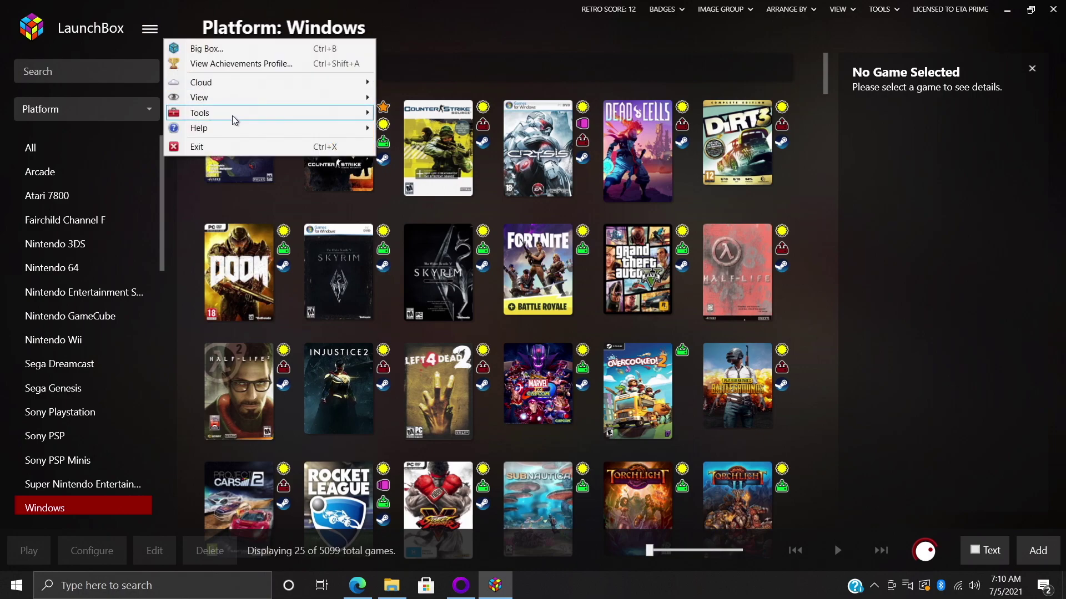
mouse_move(235, 120)
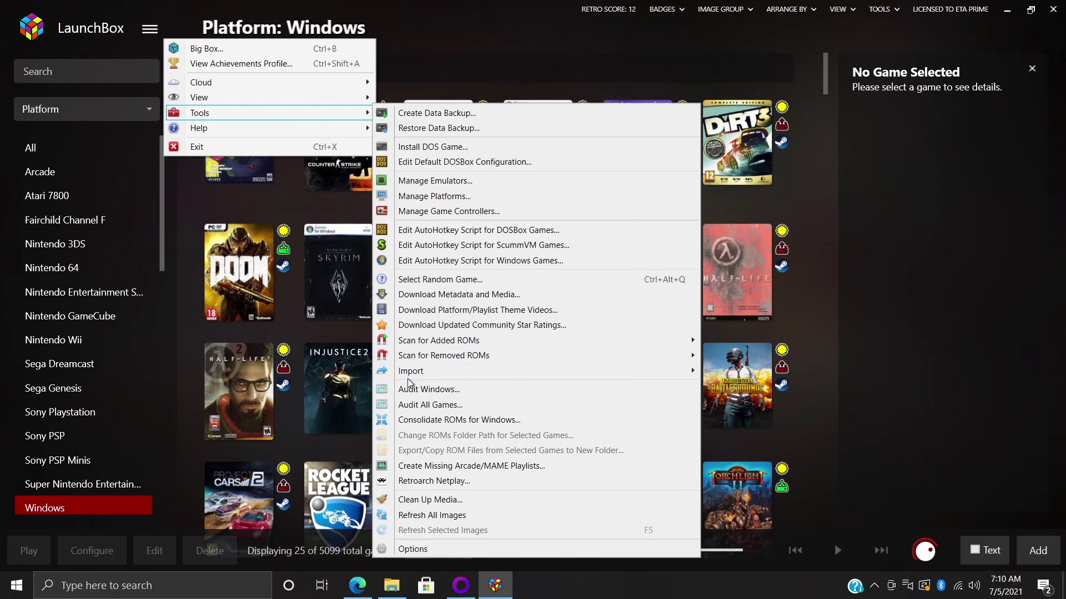
mouse_move(419, 371)
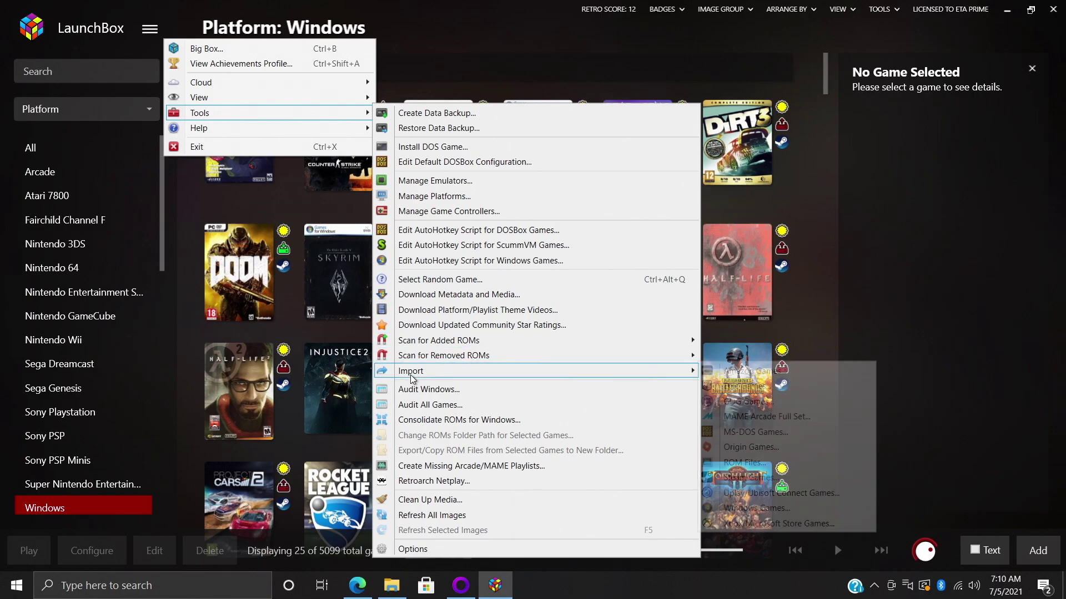
left_click(772, 405)
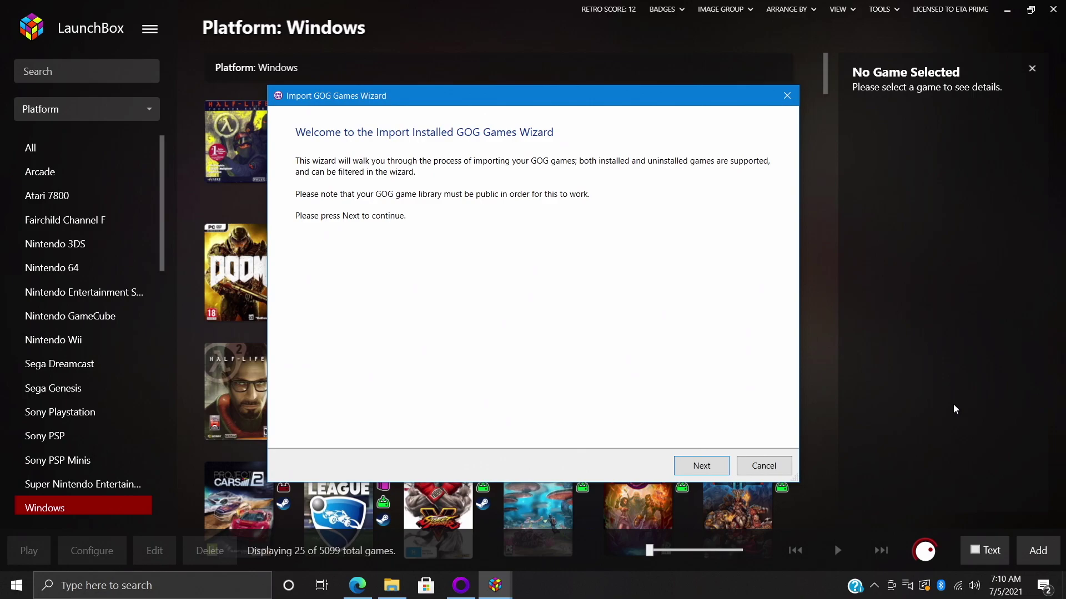
Step: Advance to the Enter GOG Profile Name step and empty the Profile Name field
left_click(704, 465)
key("ctrl+a")
key("BackSpace")
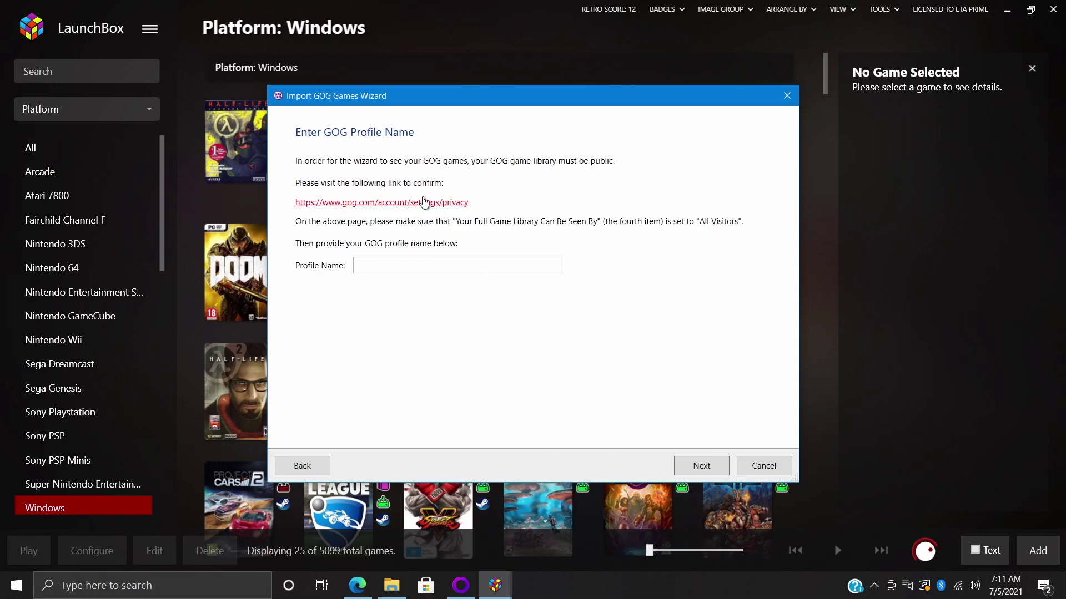
Step: On GOG's privacy settings, keep the game library and friends list visible to all visitors
left_click(407, 203)
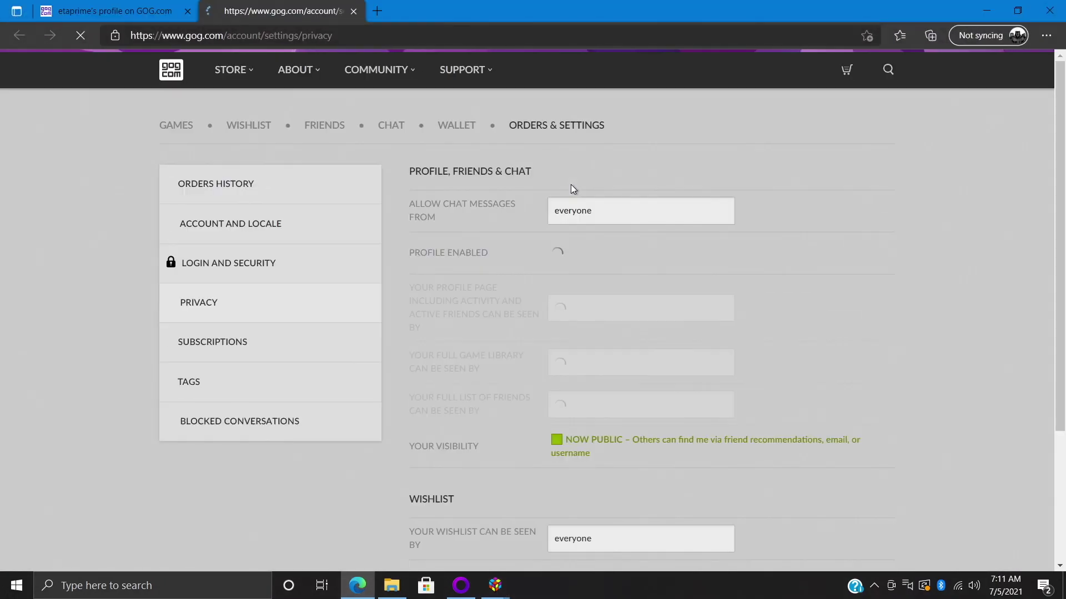
scroll(480, 302, "down", 3)
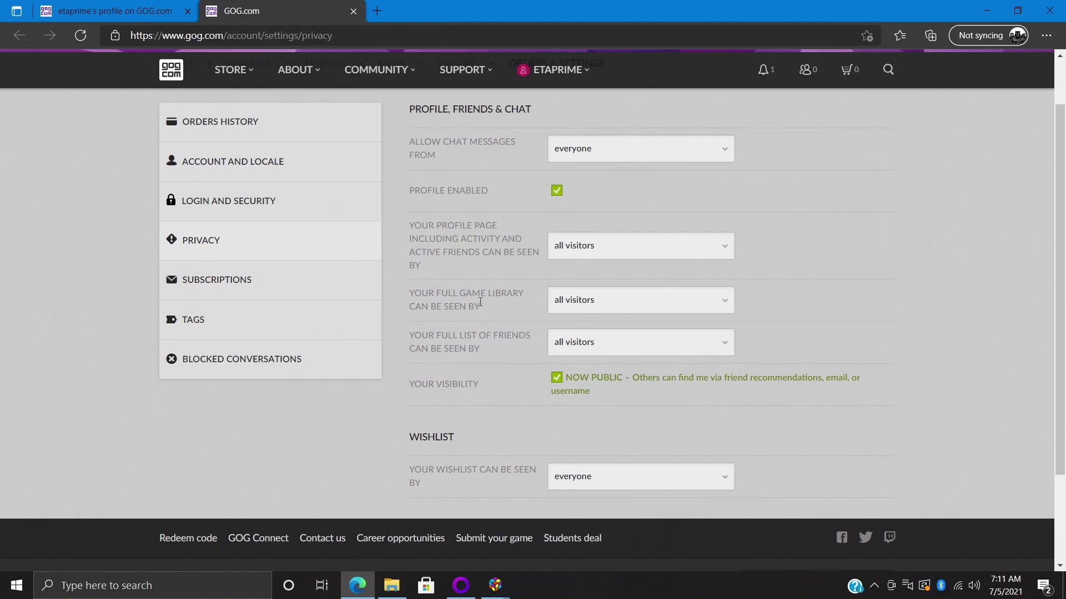
left_click_drag(486, 254, 409, 240)
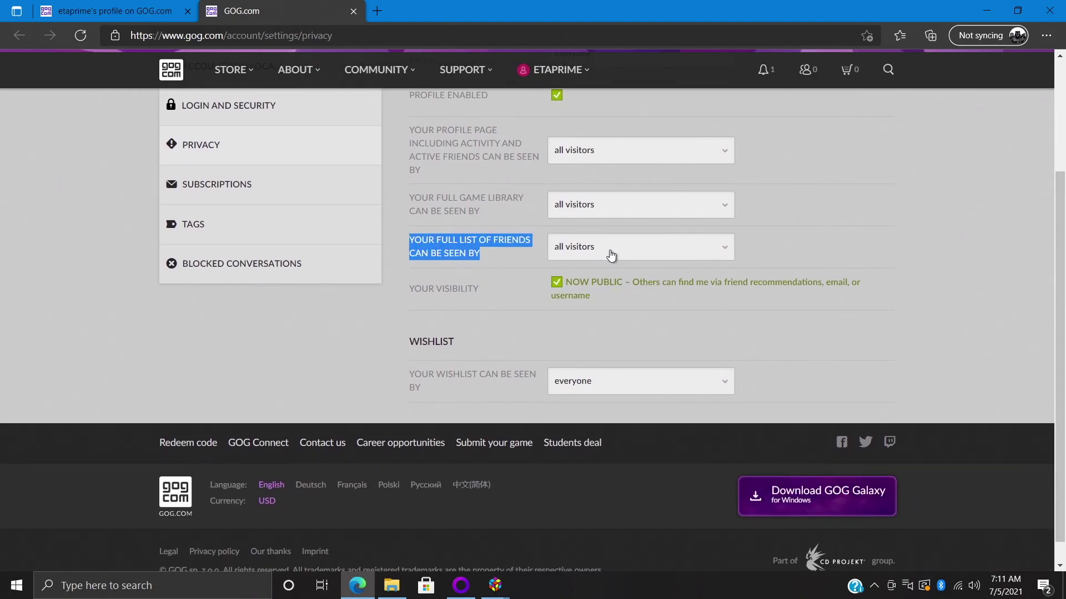
left_click(611, 255)
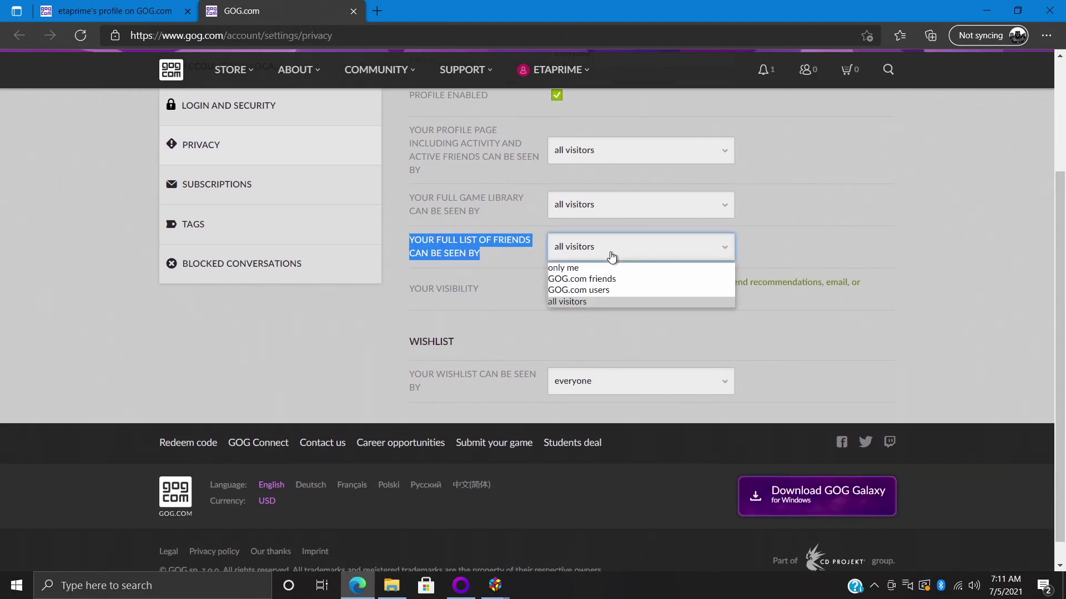
left_click(610, 303)
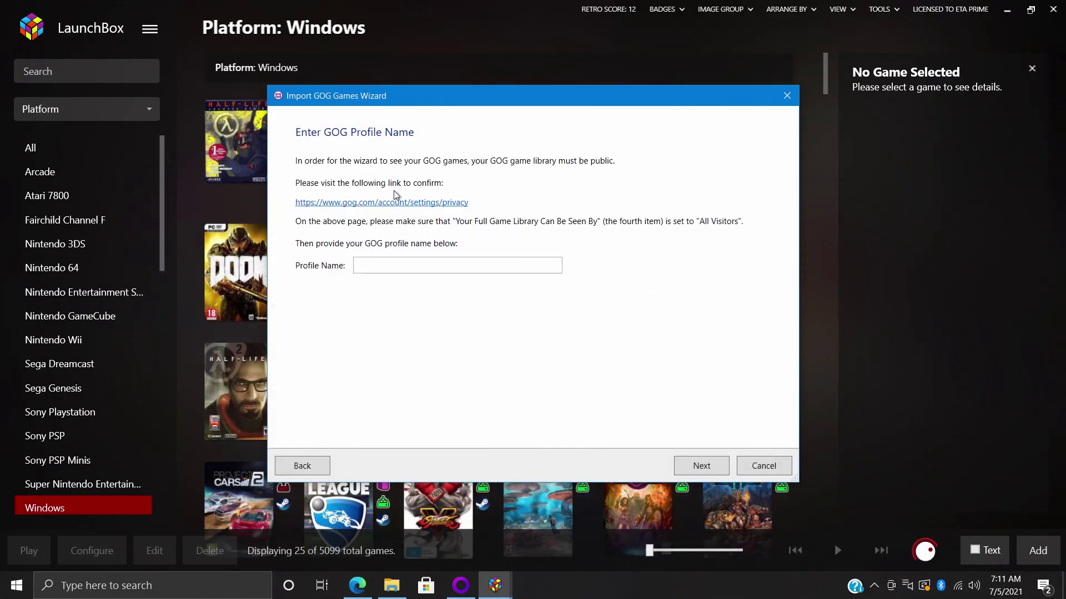
Step: Enter the GOG profile name and choose to prioritize GOG metadata
left_click(383, 260)
type("ETAPRIME")
left_click(701, 466)
left_click(344, 180)
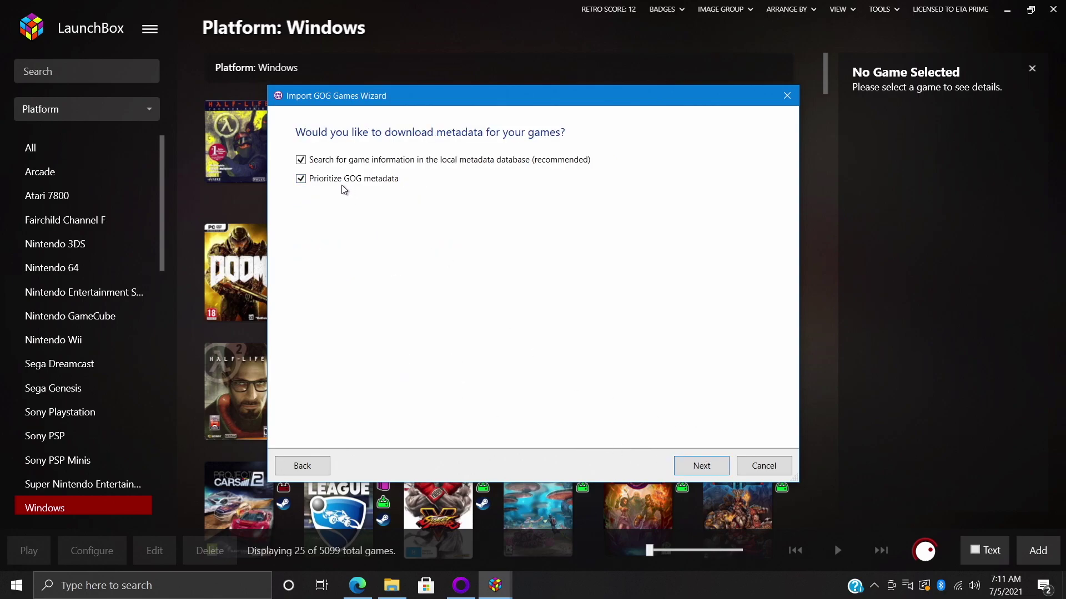
left_click(696, 465)
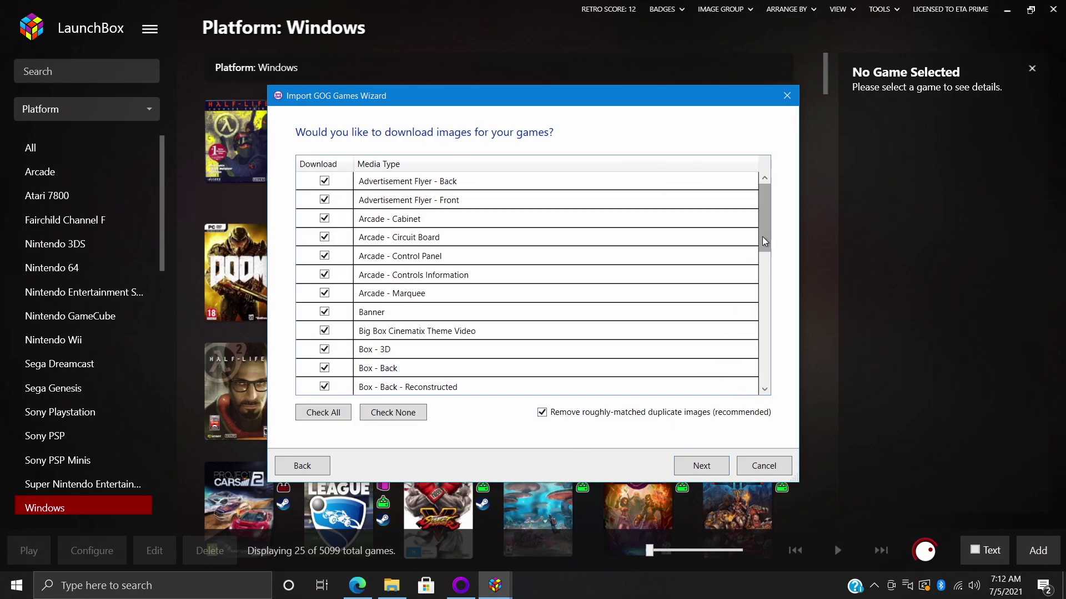
Step: Keep every image type selected and leave 'Look for PDF files' turned on
mouse_move(763, 238)
left_mouse_down()
mouse_move(760, 360)
mouse_move(758, 236)
left_mouse_up()
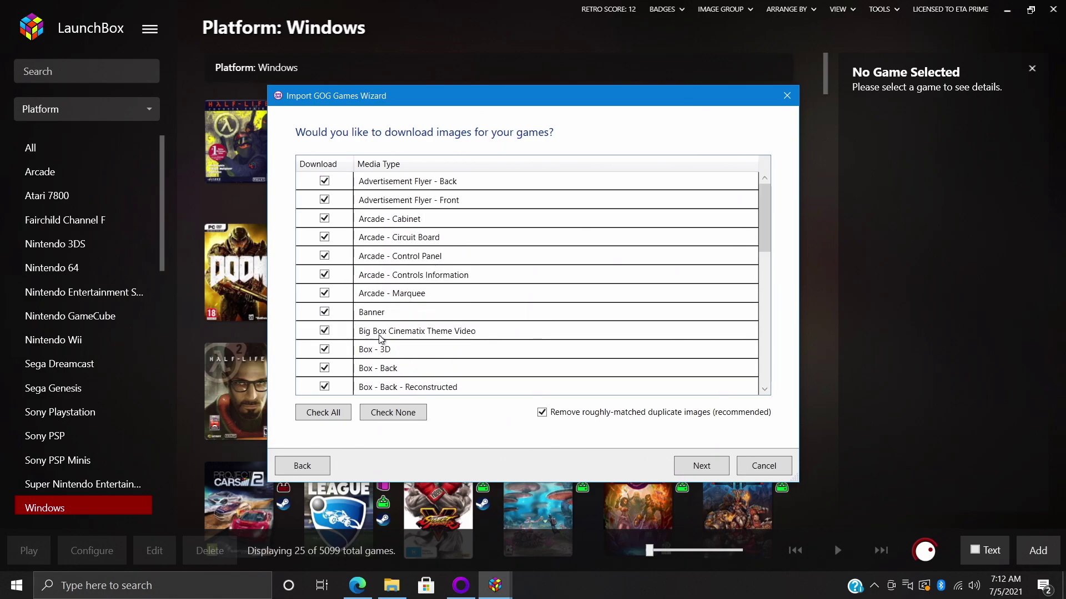
scroll(380, 340, "down", 8)
scroll(384, 383, "up", 8)
left_click(702, 467)
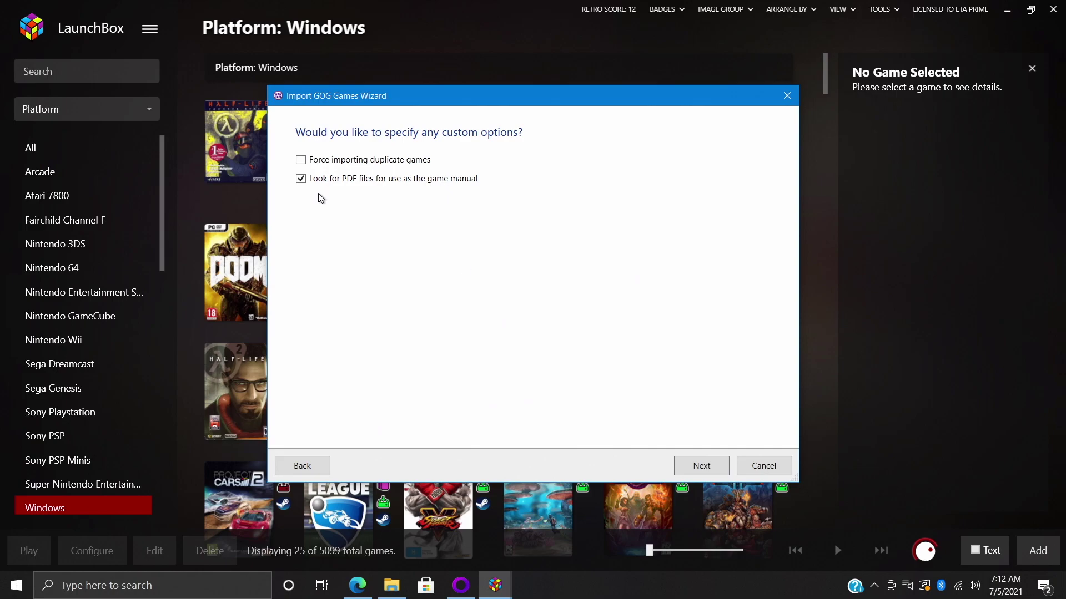
left_click(300, 178)
left_click(301, 178)
left_click(702, 466)
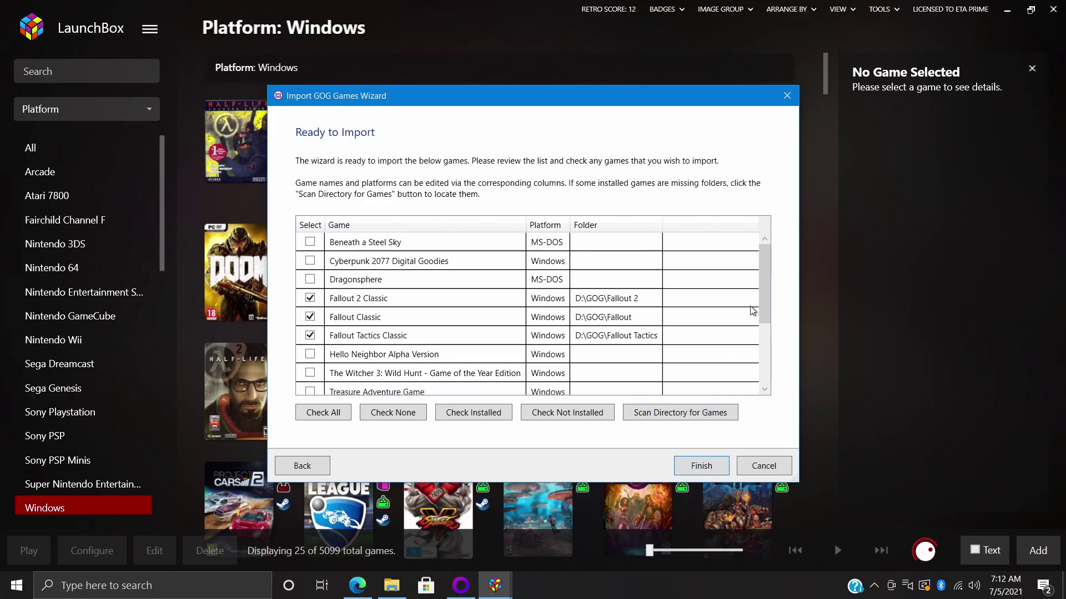
left_click_drag(760, 286, 764, 317)
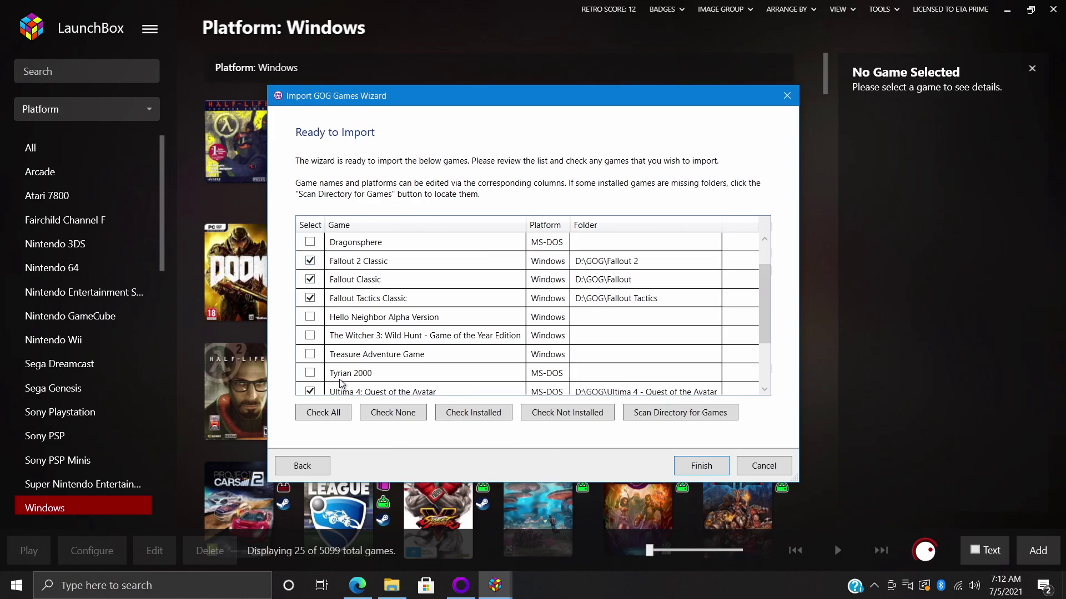
left_click(336, 418)
left_click(394, 414)
left_click(469, 413)
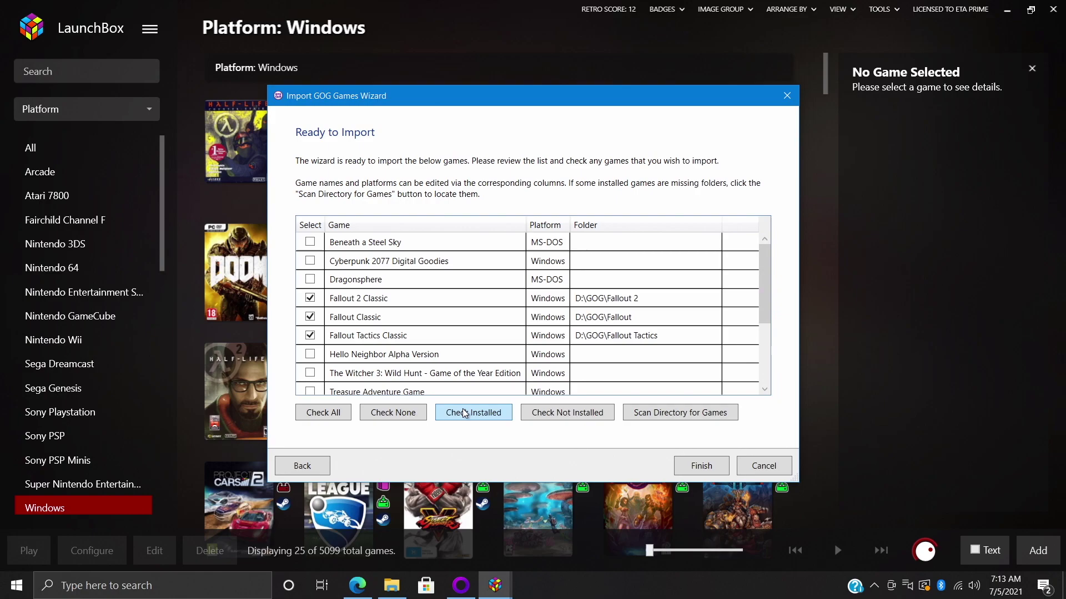
scroll(448, 342, "down", 2)
scroll(449, 347, "up", 2)
left_click(677, 410)
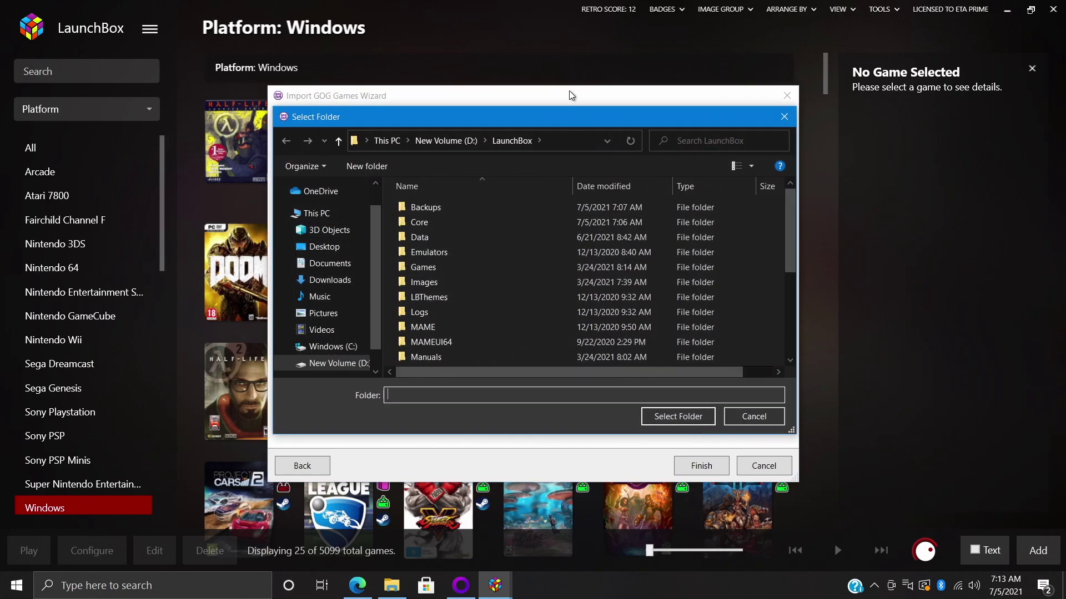
scroll(311, 340, "down", 1)
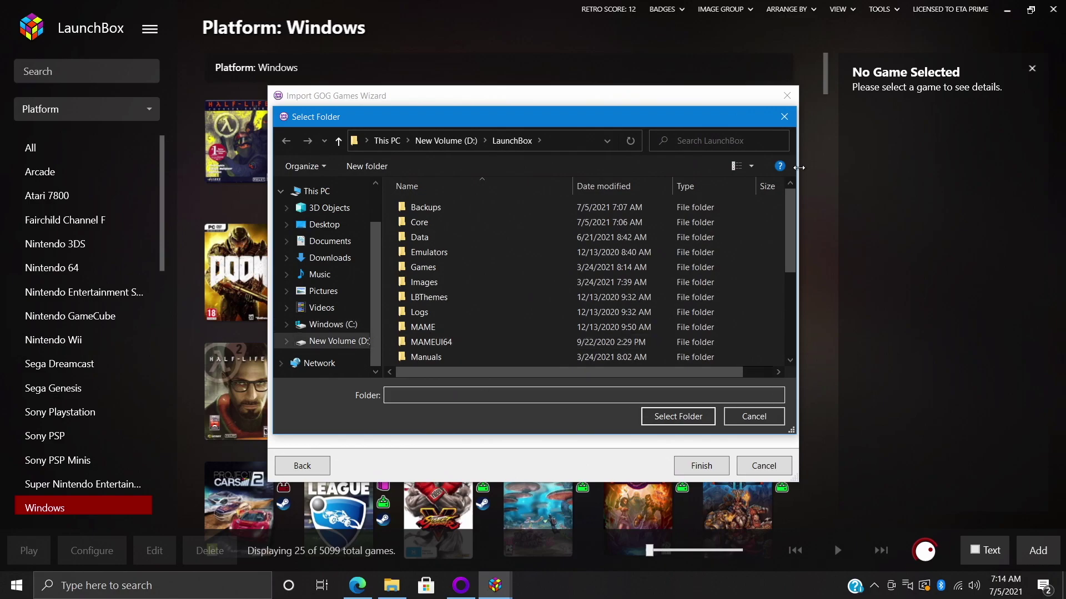
left_click(784, 118)
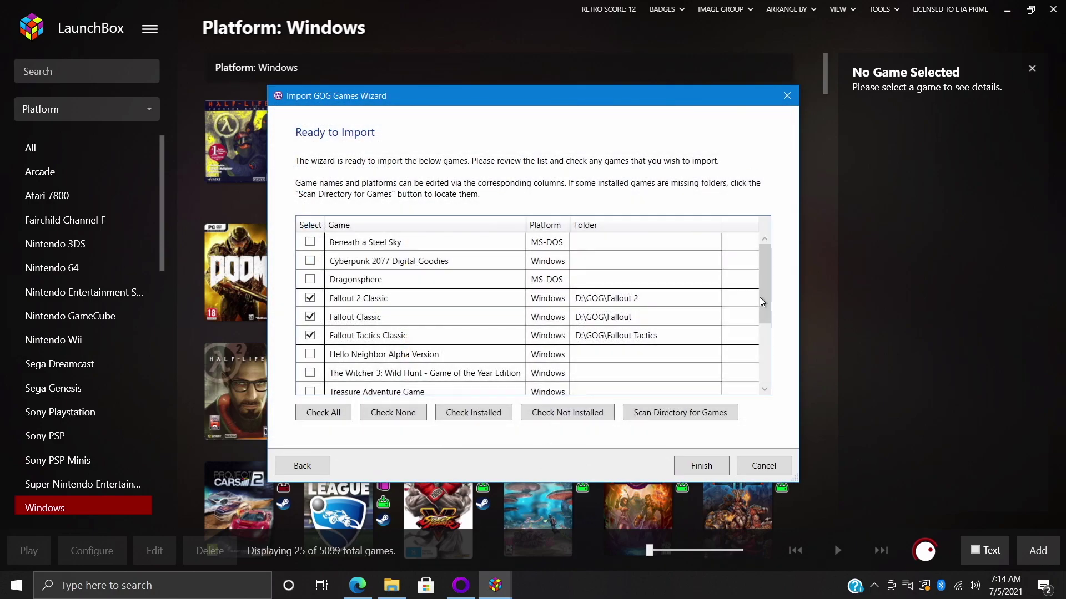
mouse_move(759, 297)
left_mouse_down()
mouse_move(768, 376)
mouse_move(770, 285)
left_mouse_up()
Step: Finish the wizard to import the GOG games and dismiss the import-success message
left_click(723, 465)
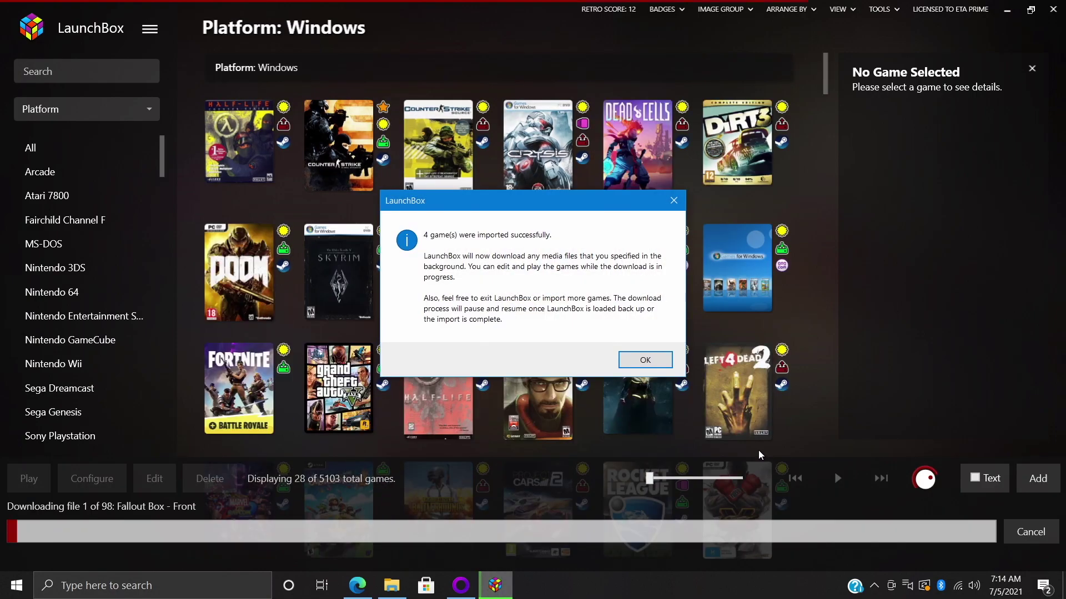
left_click(639, 362)
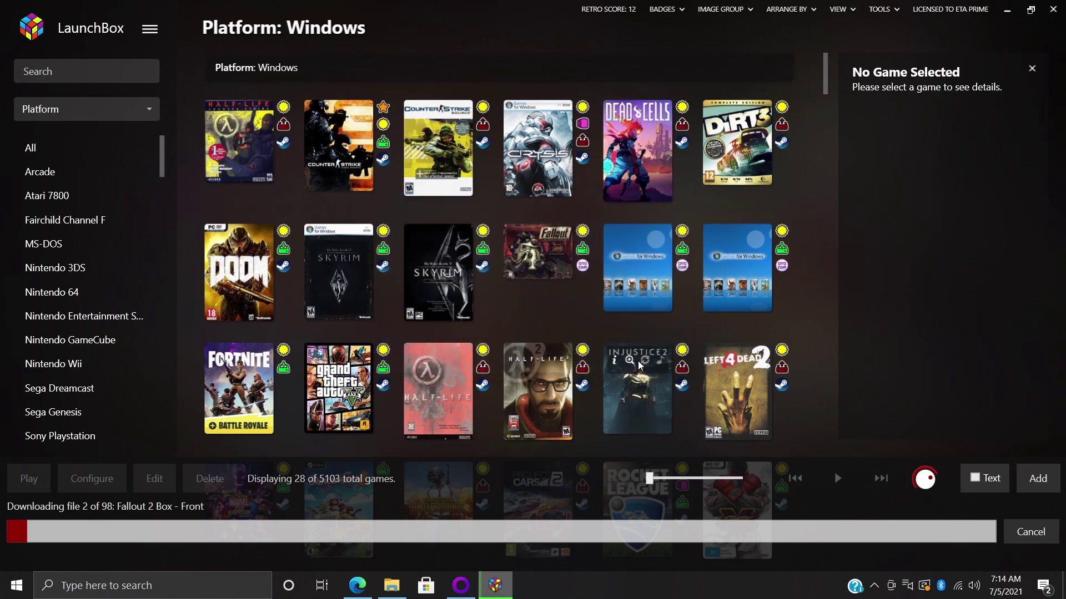
scroll(666, 374, "down", 5)
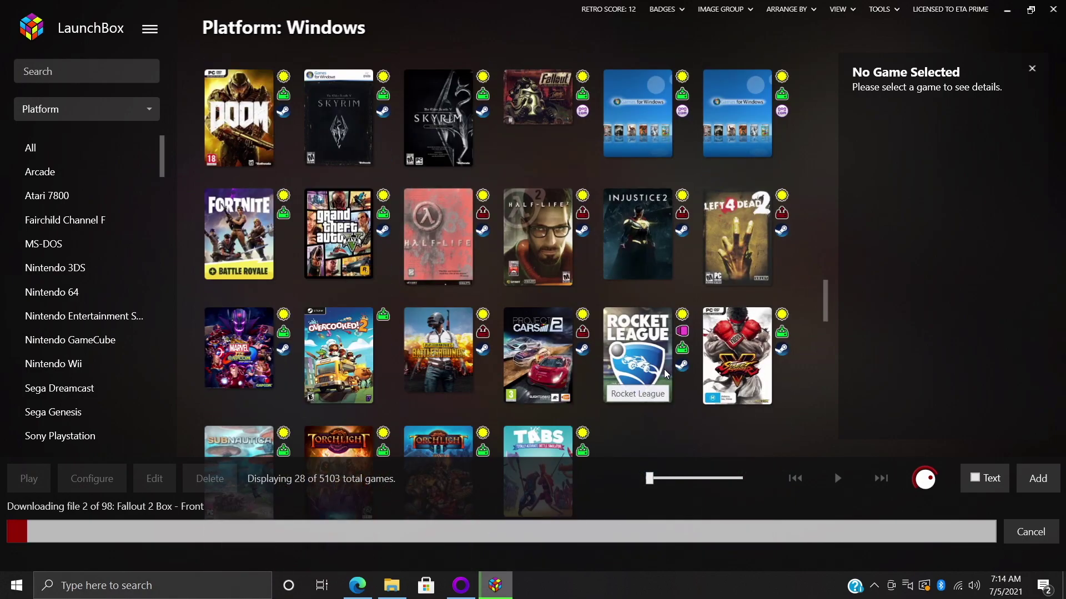
scroll(666, 377, "up", 5)
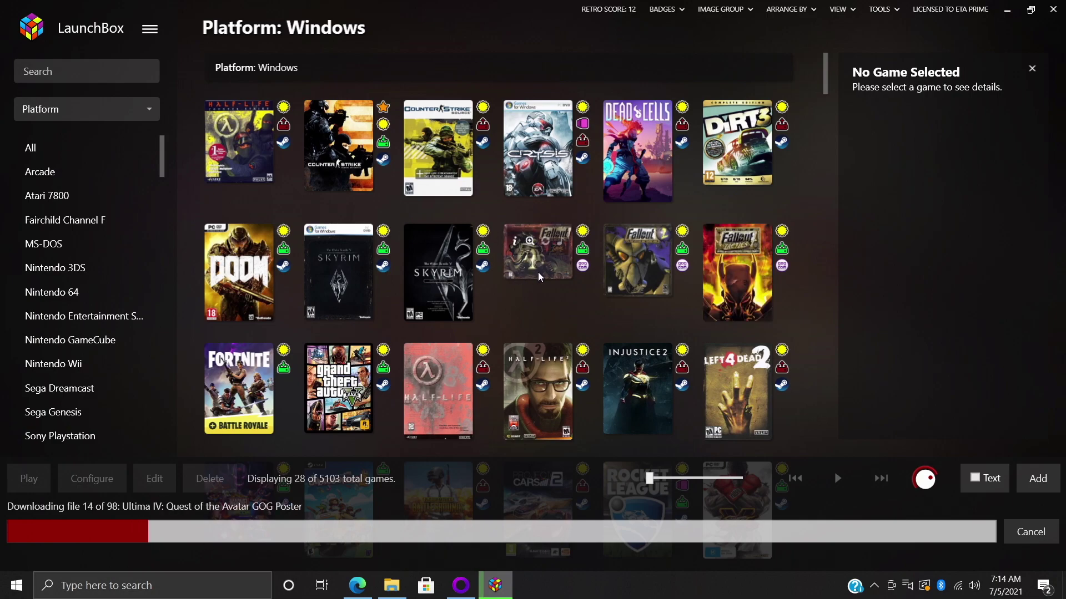
Step: Launch Fallout Classic from the LaunchBox library through GOG Galaxy, then minimize Galaxy
double_click(539, 272)
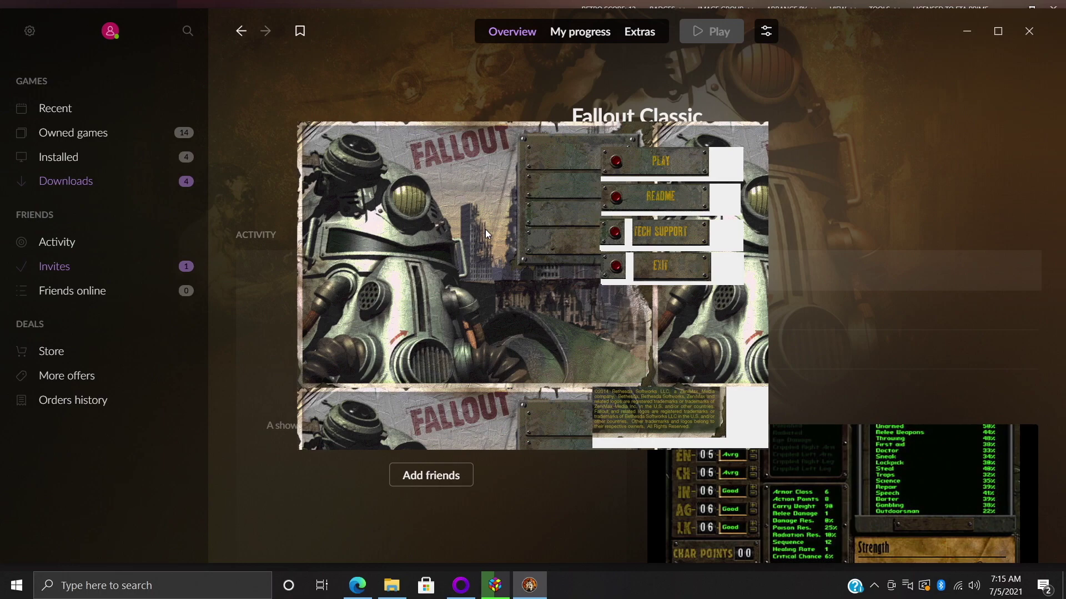
left_click(461, 77)
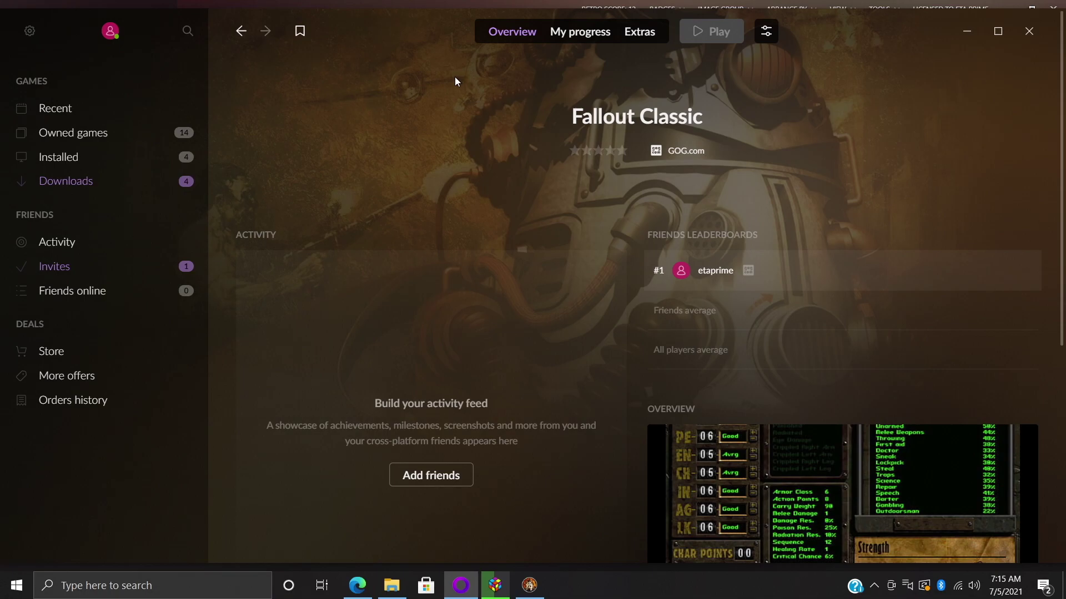
left_click(966, 31)
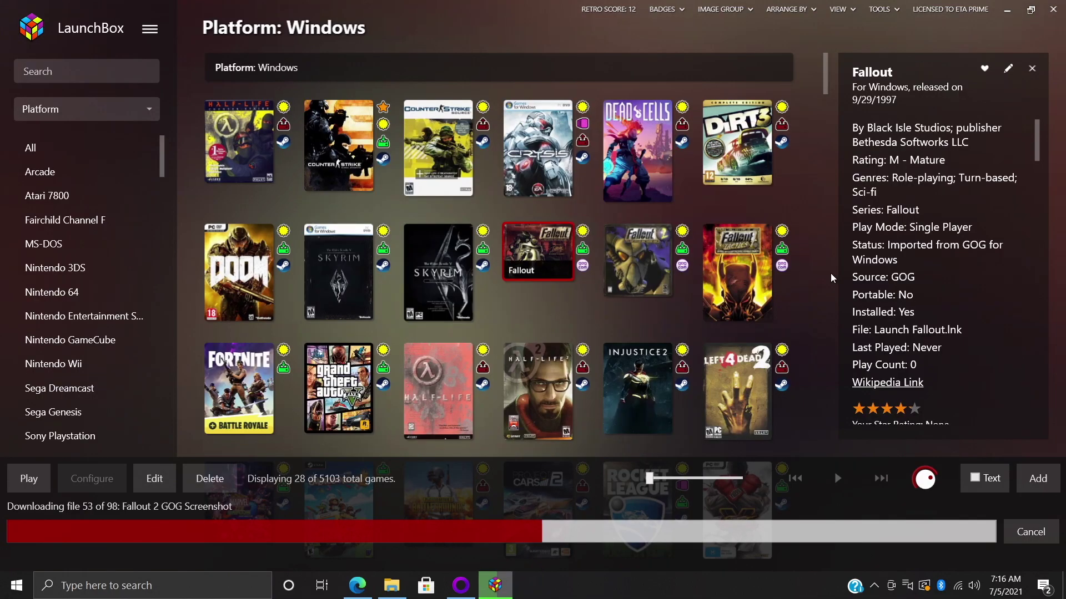
Step: Untick 'Launch games through GOG Galaxy client' under Options > Integrations > GOG and save
left_click(151, 28)
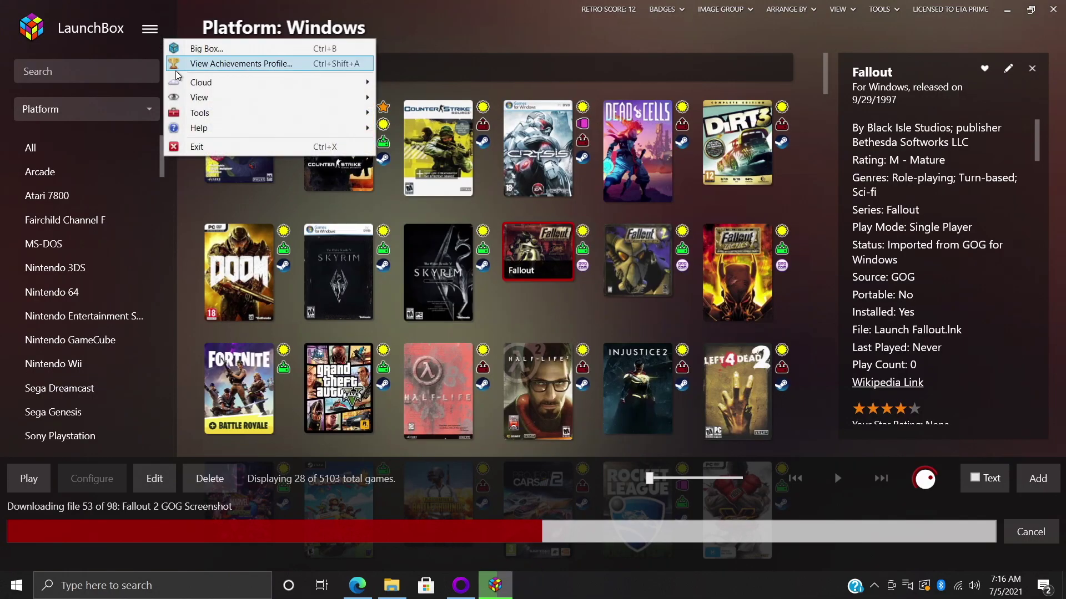
mouse_move(211, 114)
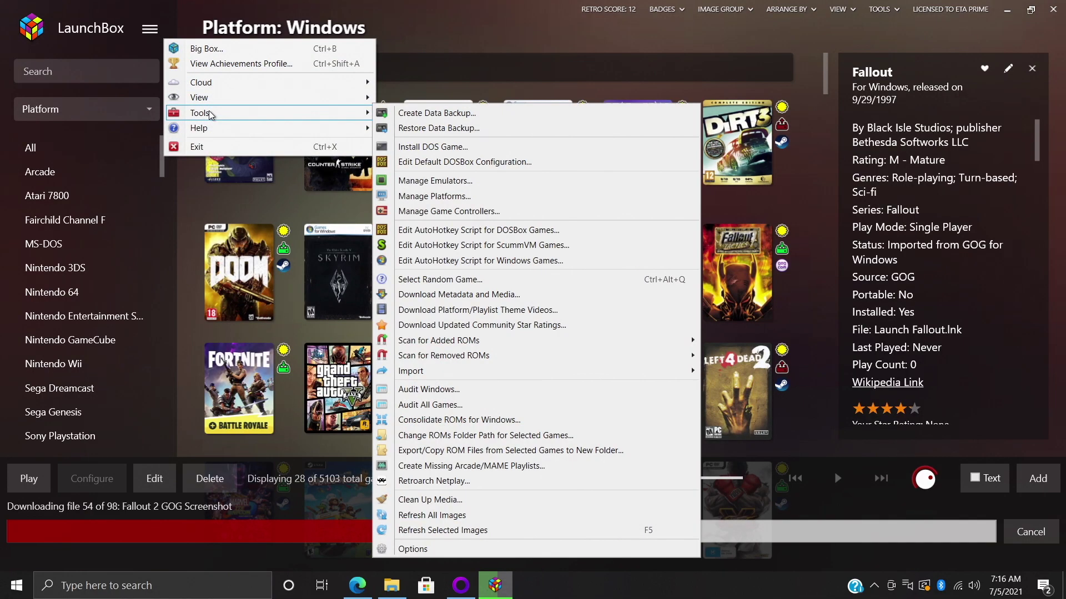
left_click(411, 549)
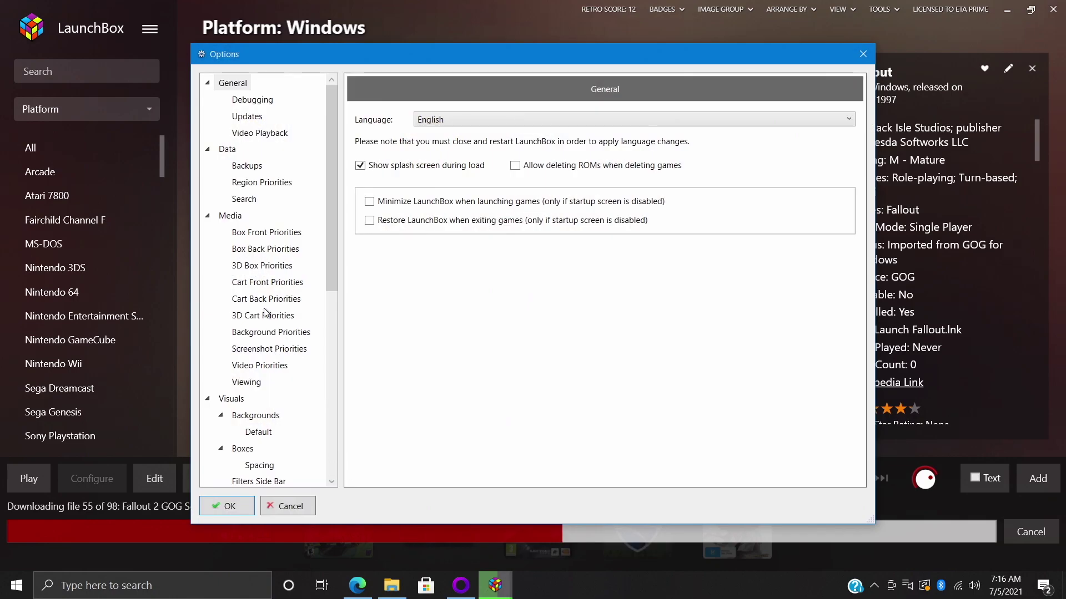
scroll(264, 310, "down", 5)
scroll(264, 313, "down", 3)
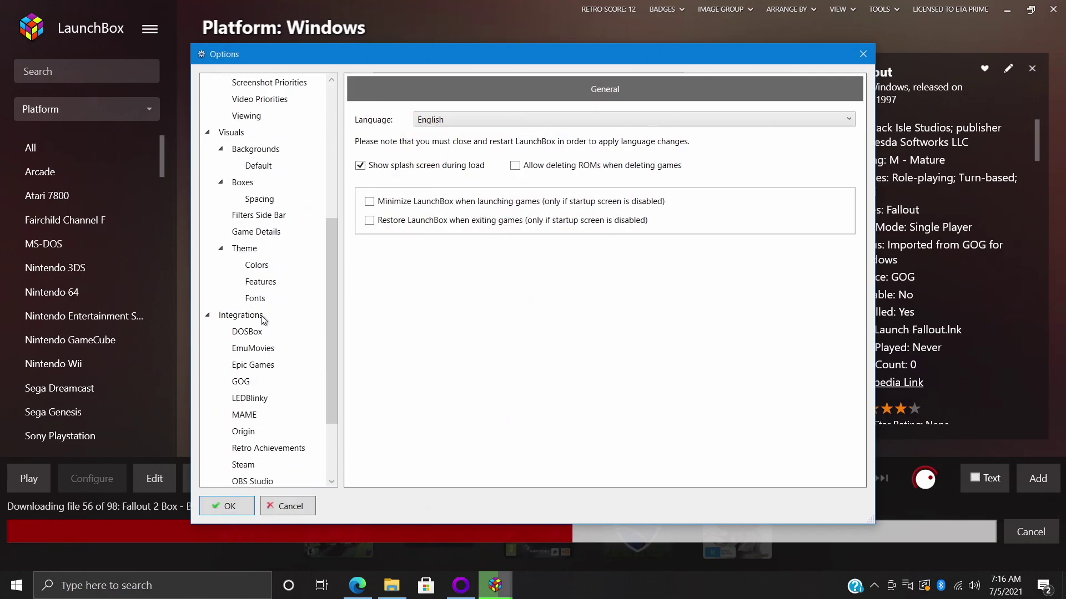
left_click(256, 317)
left_click(241, 382)
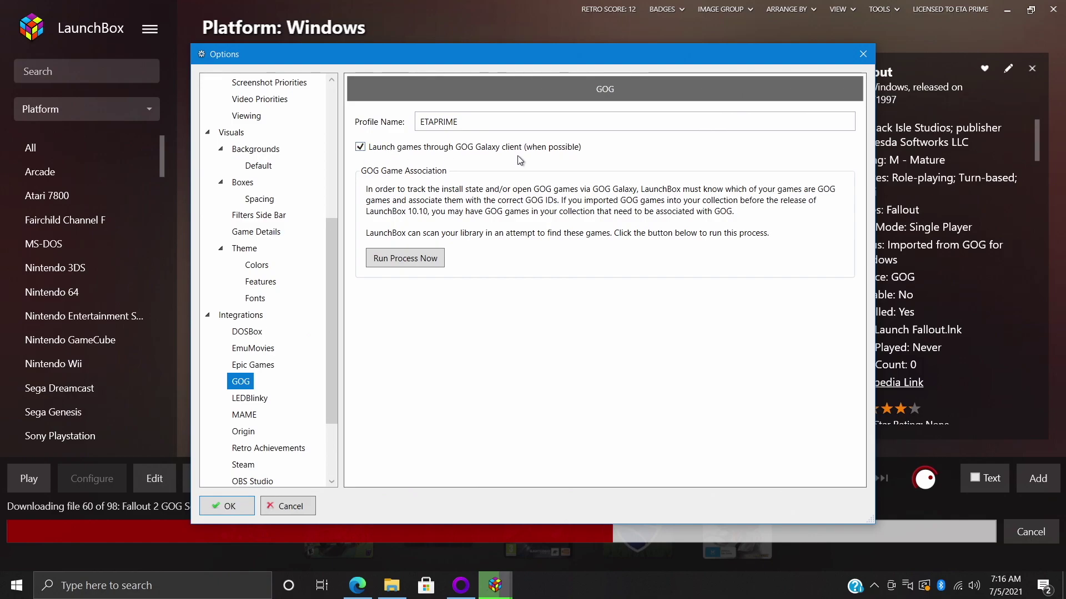
left_click(361, 148)
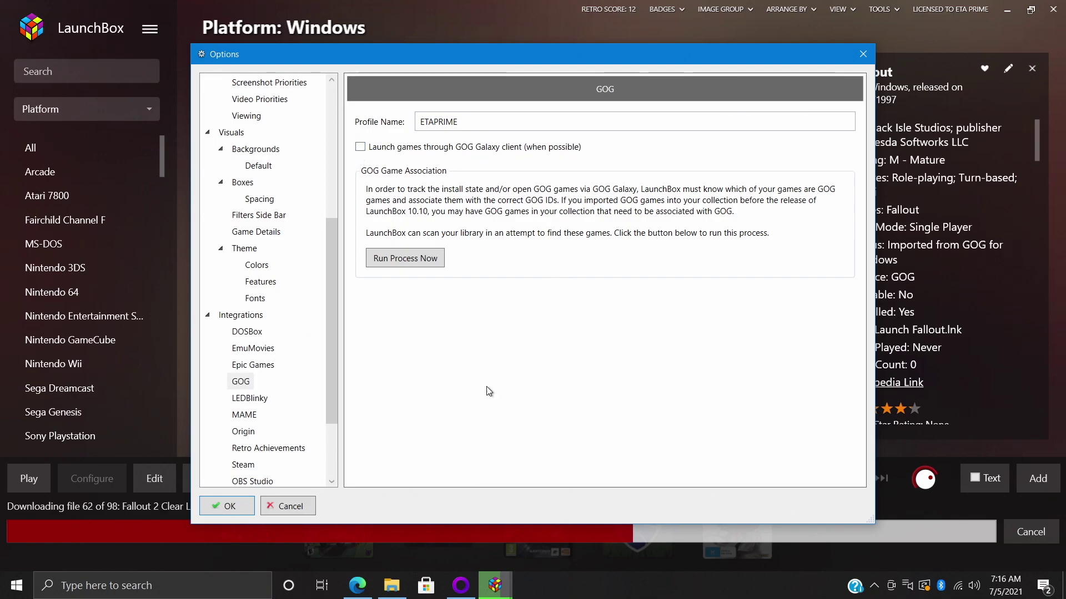
left_click(229, 507)
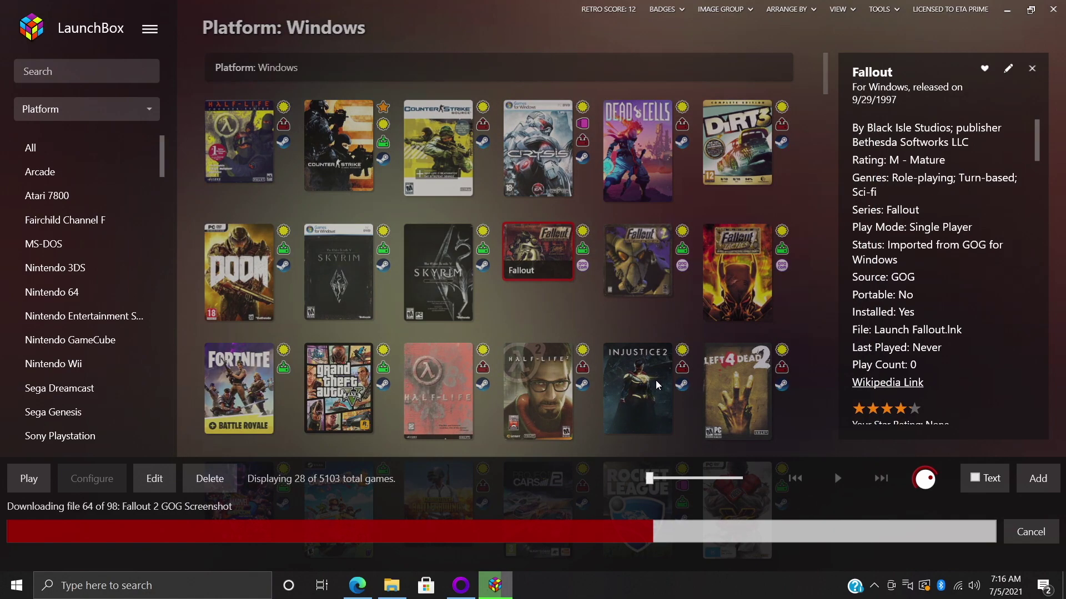
scroll(653, 387, "up", 1)
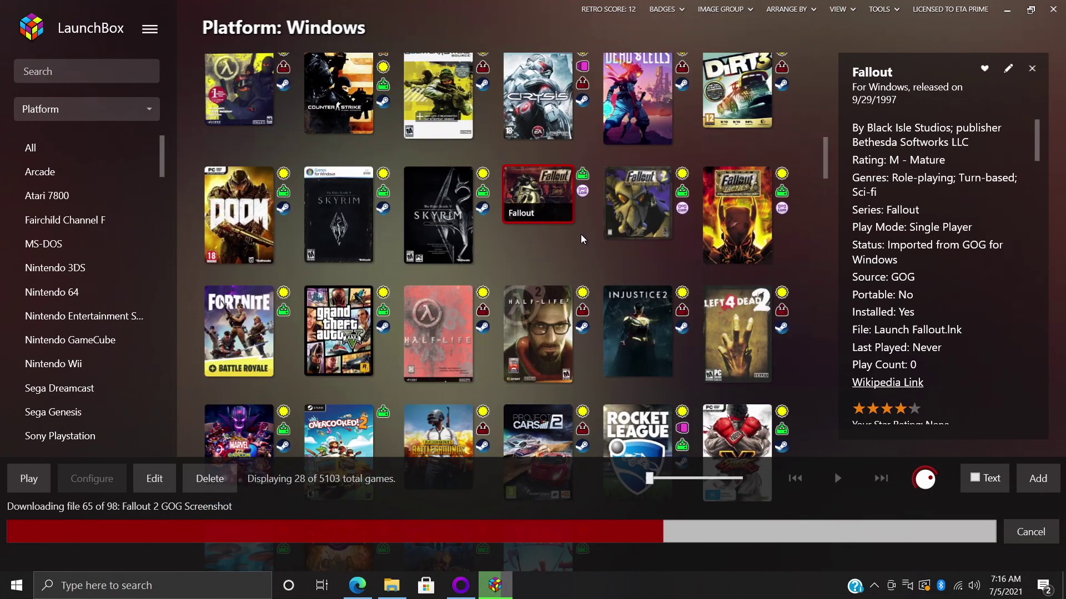
double_click(536, 205)
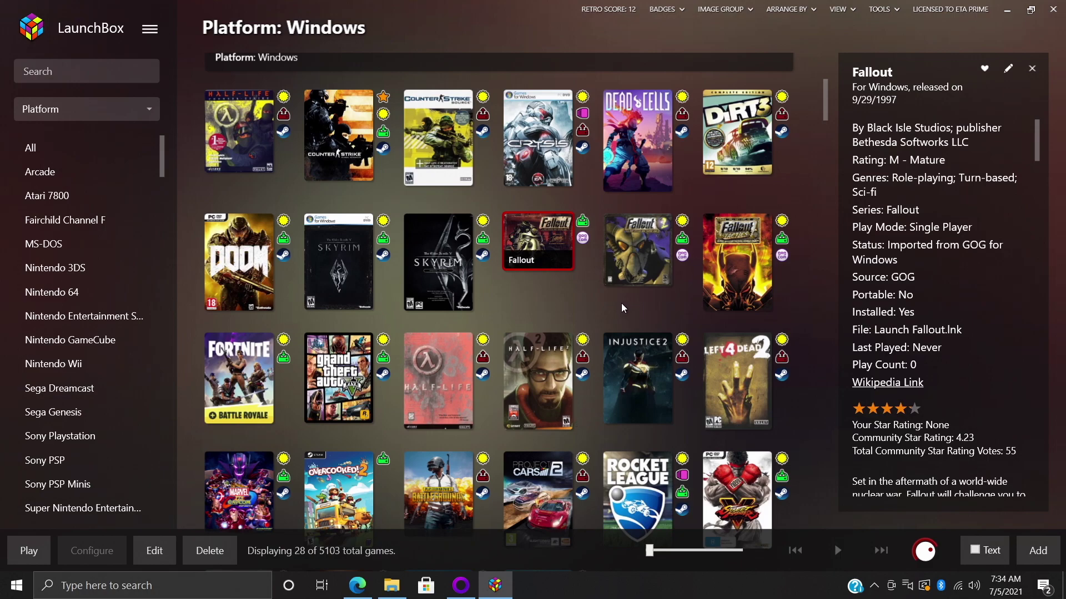
left_click(357, 586)
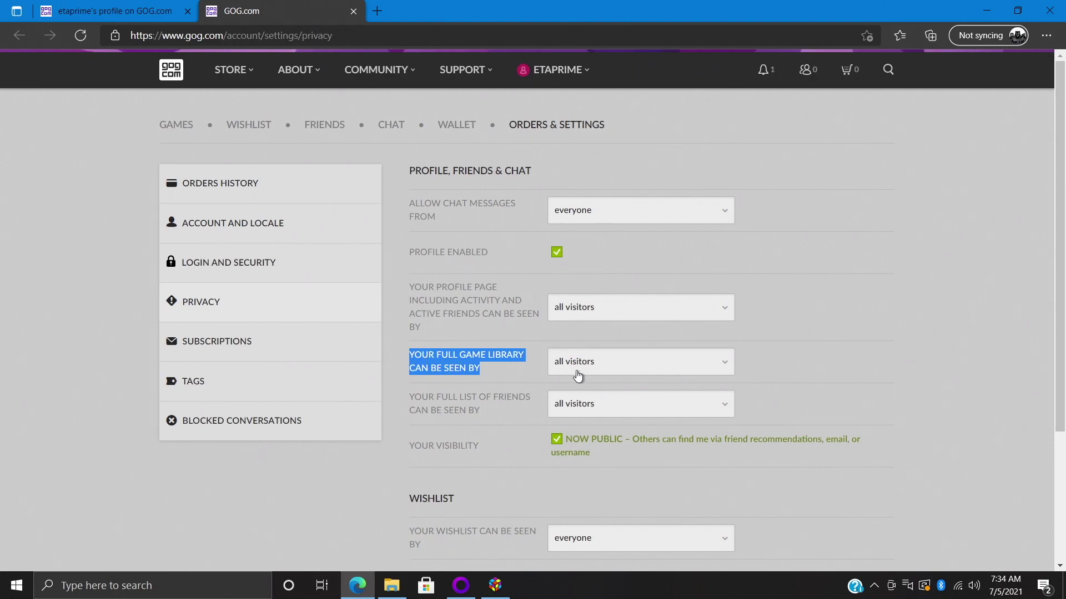
left_click(986, 11)
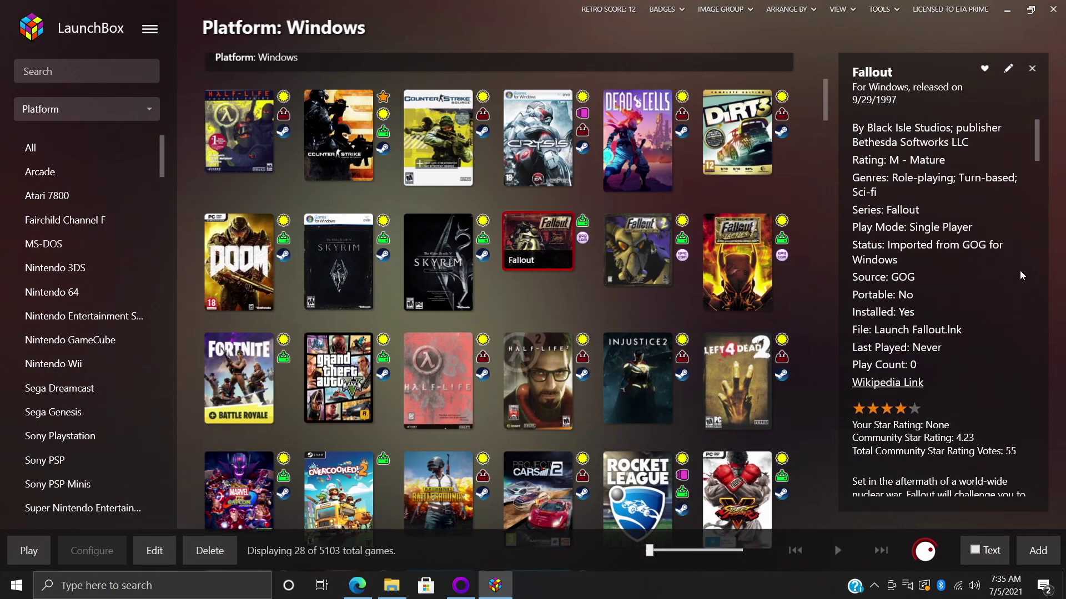